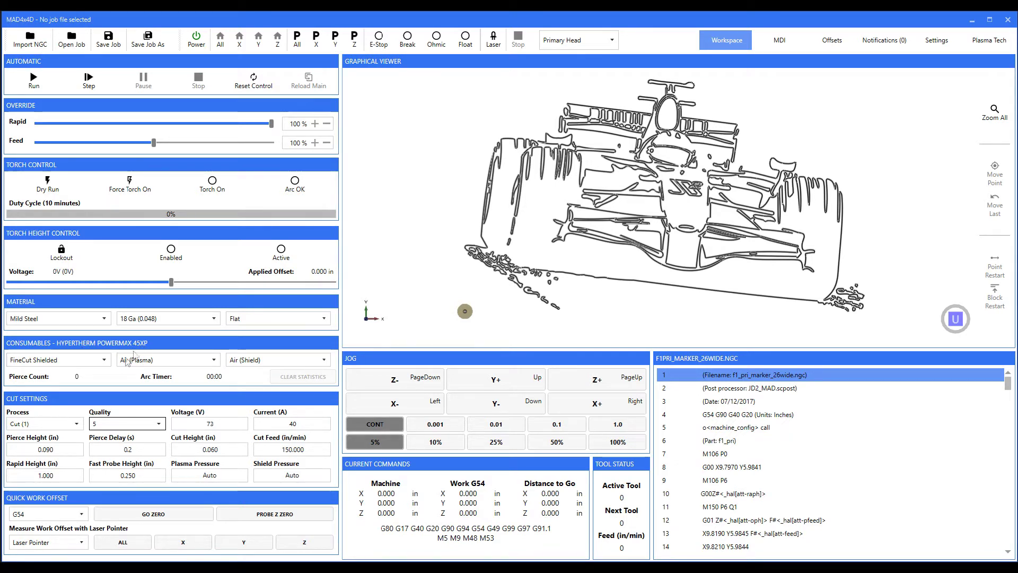
Try FineCut Unshielded consumables, then switch back to FineCut Shielded
{"action": "left_click", "coordinate": [105, 361]}
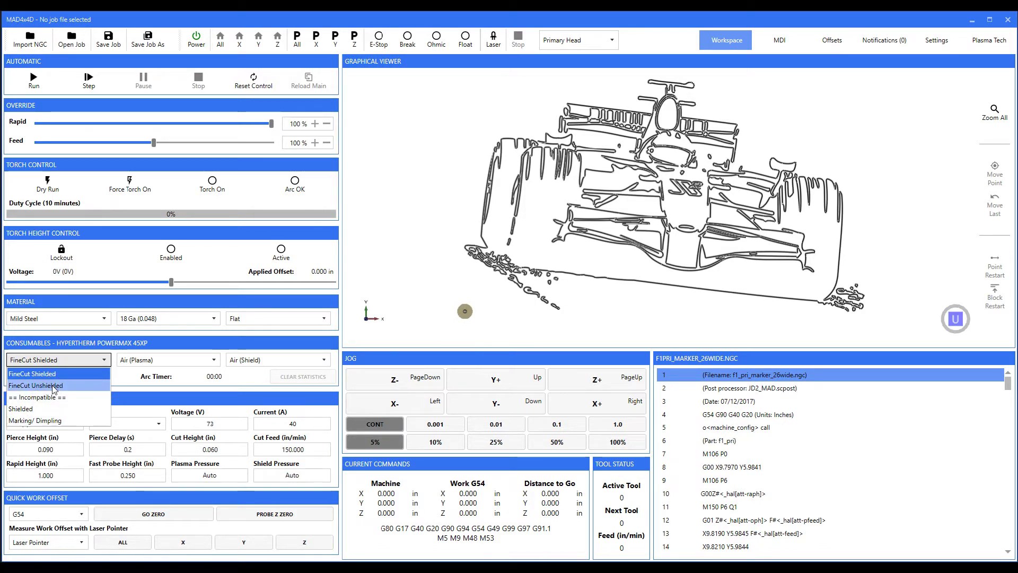
{"action": "left_click", "coordinate": [37, 385]}
{"action": "left_click", "coordinate": [91, 361]}
{"action": "left_click", "coordinate": [88, 369]}
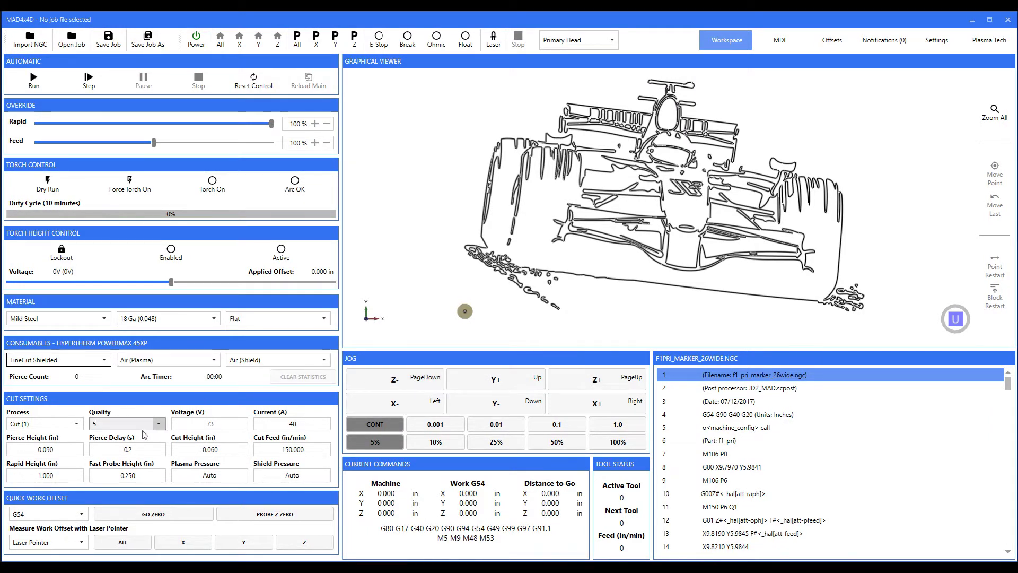
Set the cut quality to 3, giving 78 V and 45 A
{"action": "left_click", "coordinate": [159, 423]}
{"action": "left_click", "coordinate": [127, 456]}
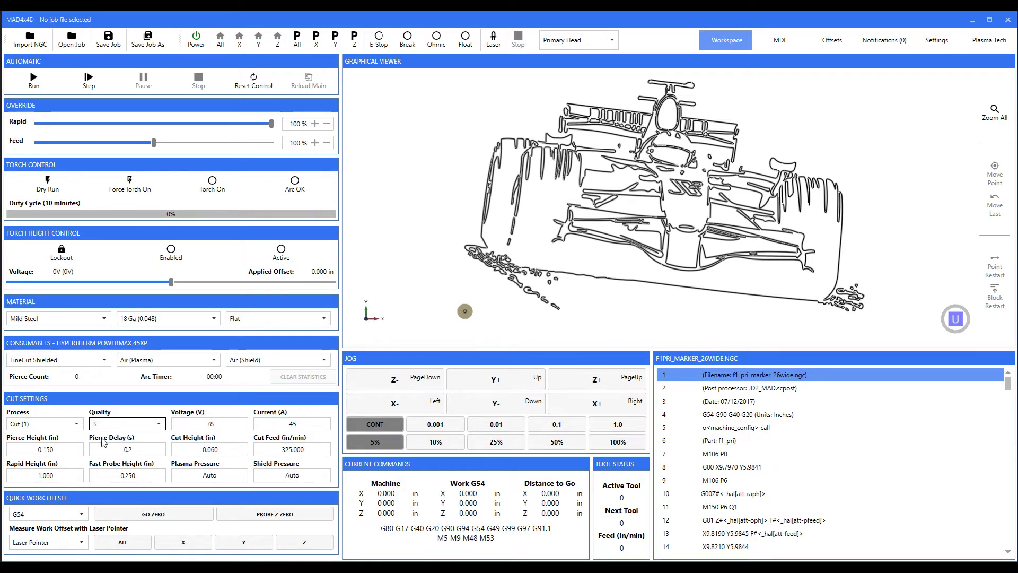
{"action": "left_click", "coordinate": [1005, 43]}
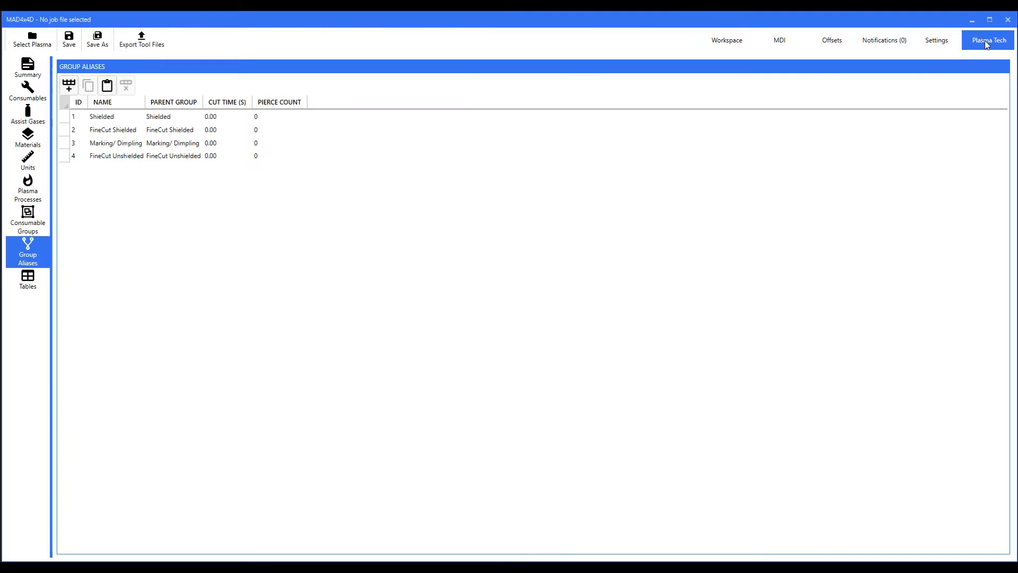
Browse the Consumables, Assist Gases and Materials lists, ending on Consumable Groups
{"action": "left_click", "coordinate": [29, 94]}
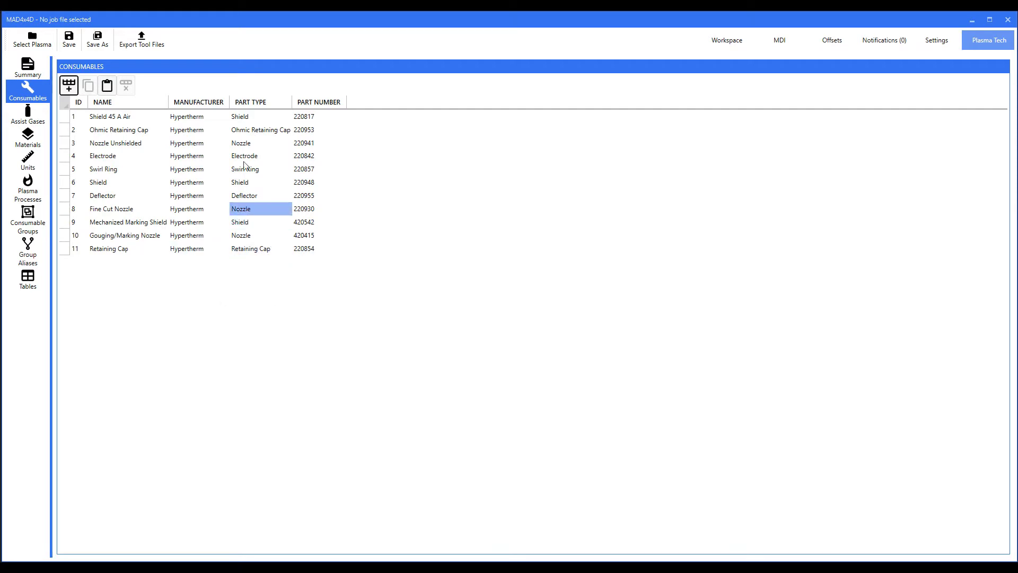
{"action": "left_click", "coordinate": [28, 113]}
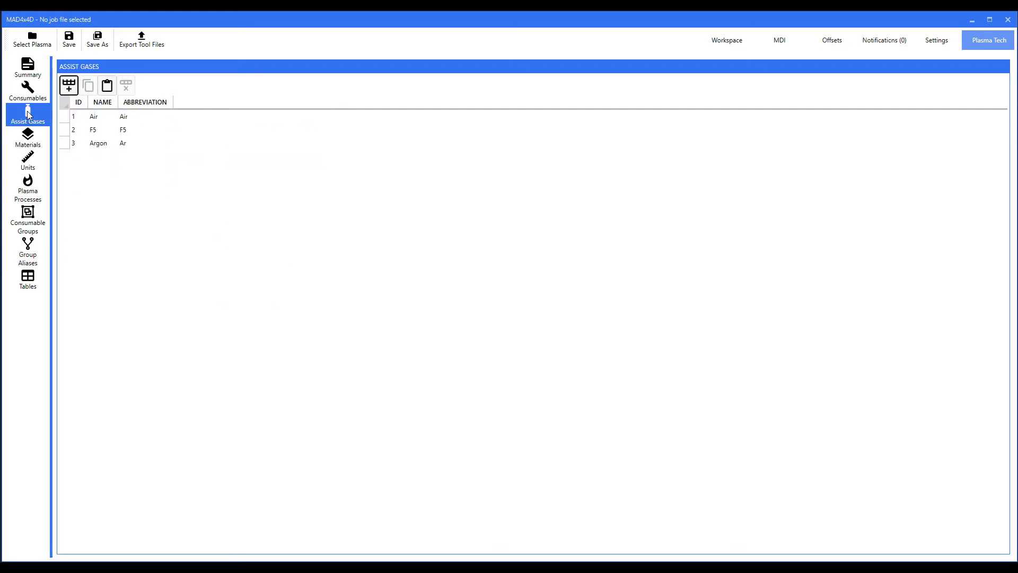
{"action": "left_click", "coordinate": [31, 147]}
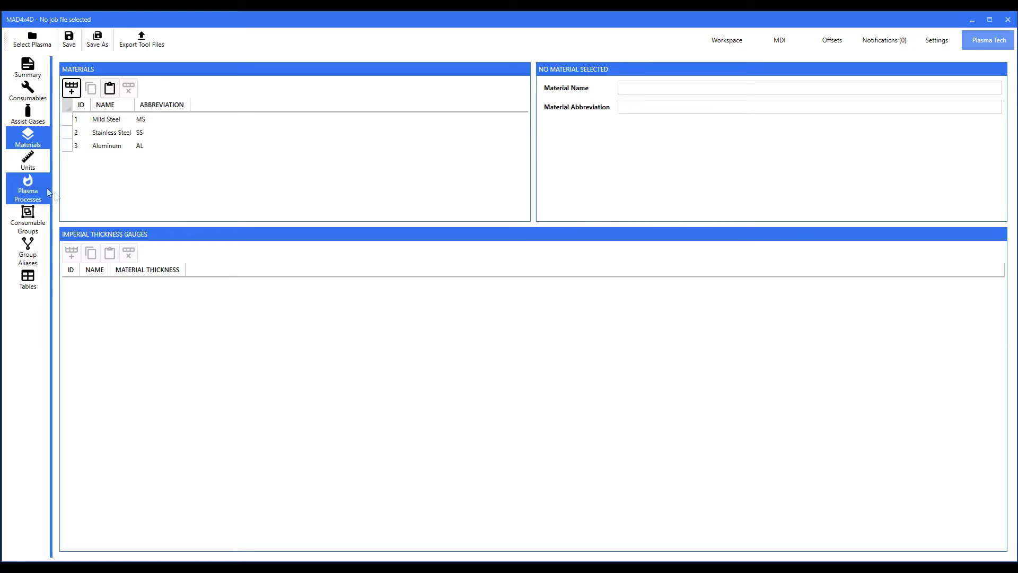
{"action": "left_click", "coordinate": [45, 221]}
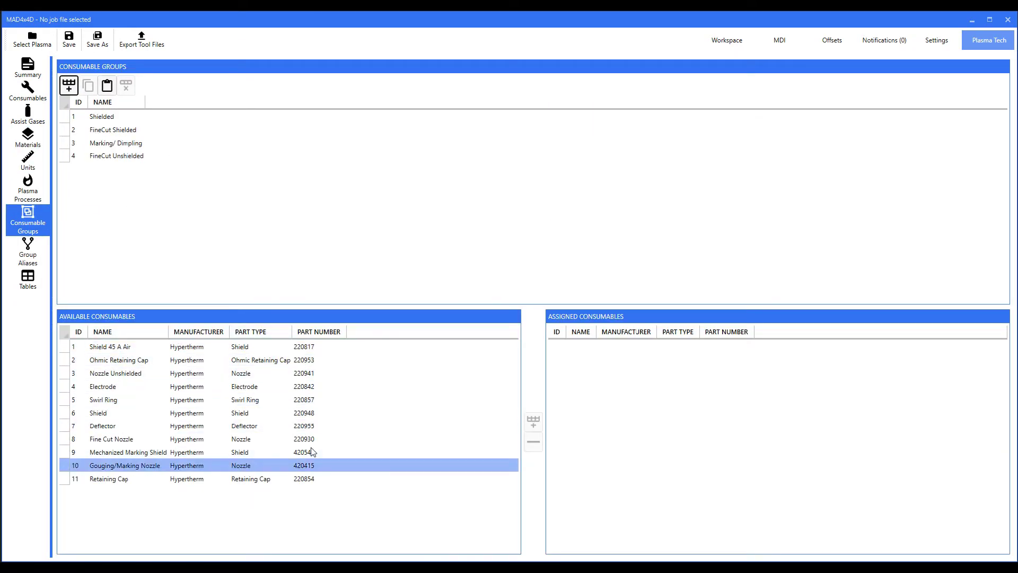
Compare the parts assigned to the Shielded and FineCut Shielded consumable groups
{"action": "left_click", "coordinate": [108, 117]}
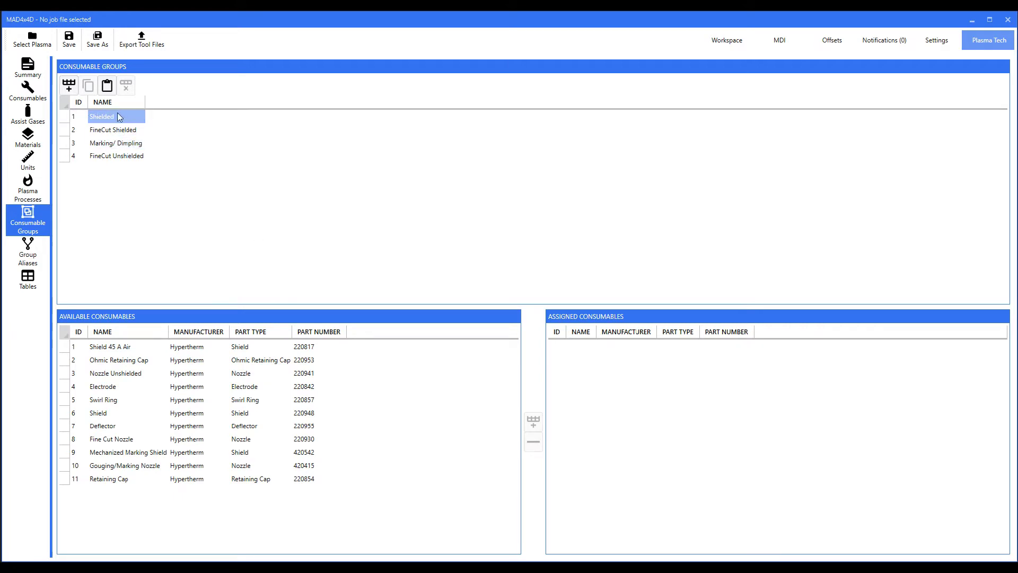
{"action": "left_click", "coordinate": [119, 117]}
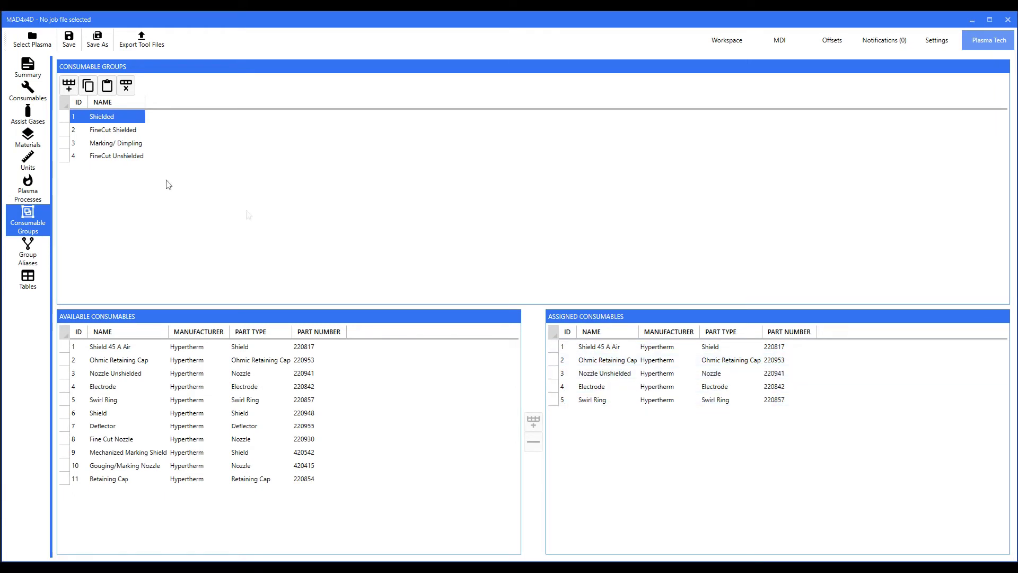
{"action": "left_click", "coordinate": [78, 130]}
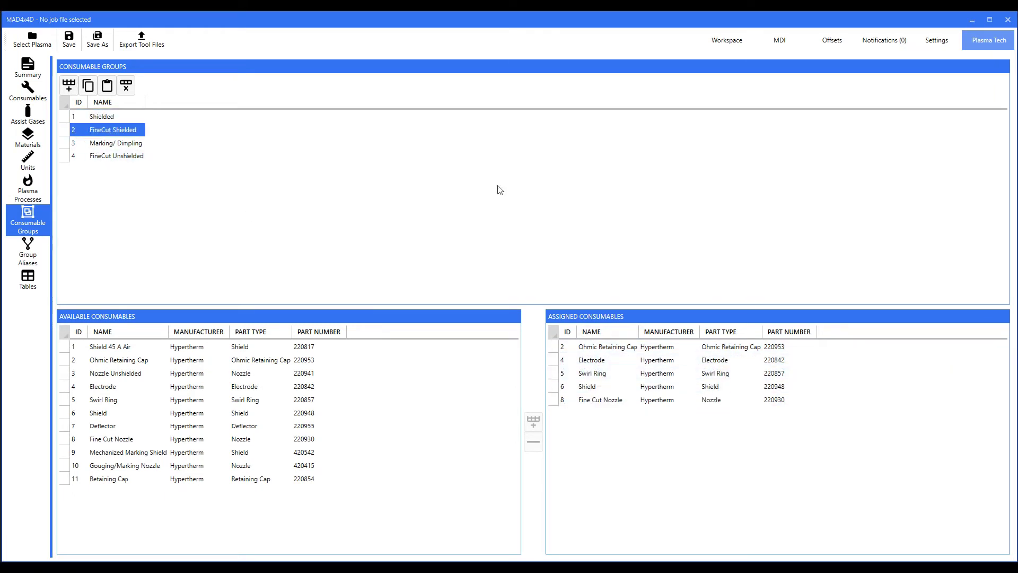
{"action": "left_click", "coordinate": [102, 116]}
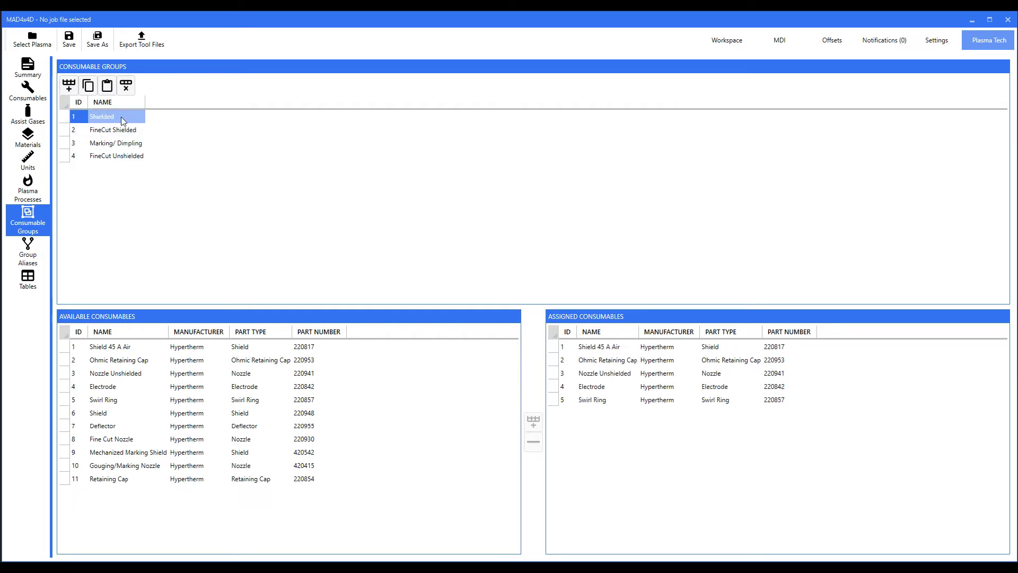
{"action": "left_click", "coordinate": [37, 273]}
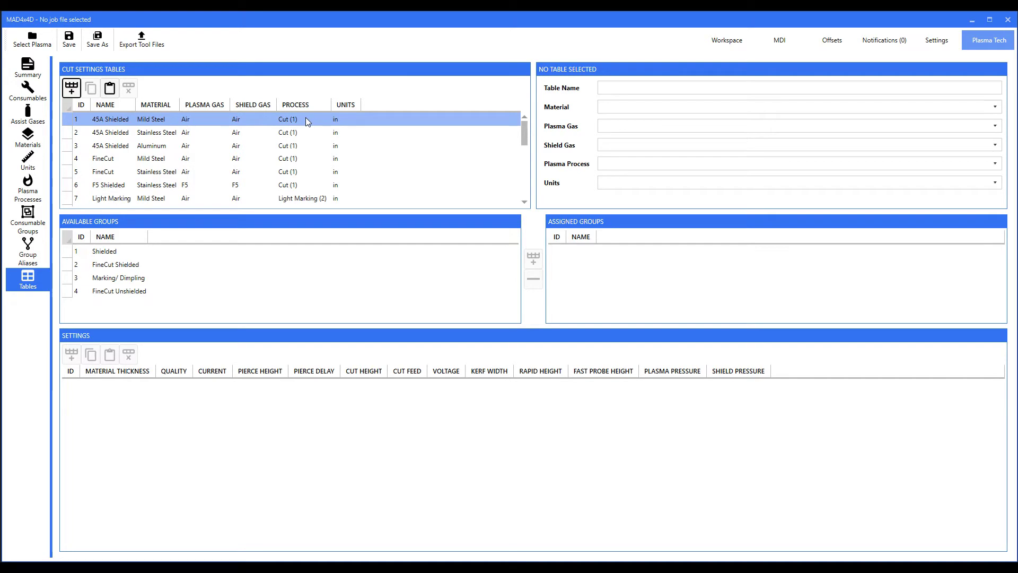
Check the 45A Shielded mild steel table's material, then load the aluminum table
{"action": "left_click", "coordinate": [76, 120]}
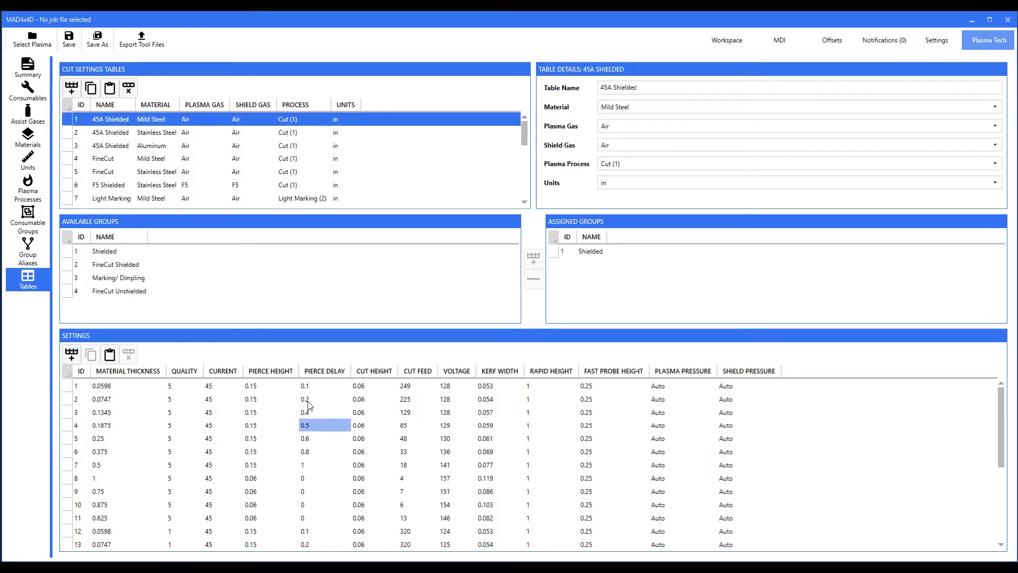
{"action": "left_click", "coordinate": [639, 107]}
{"action": "left_click", "coordinate": [598, 258]}
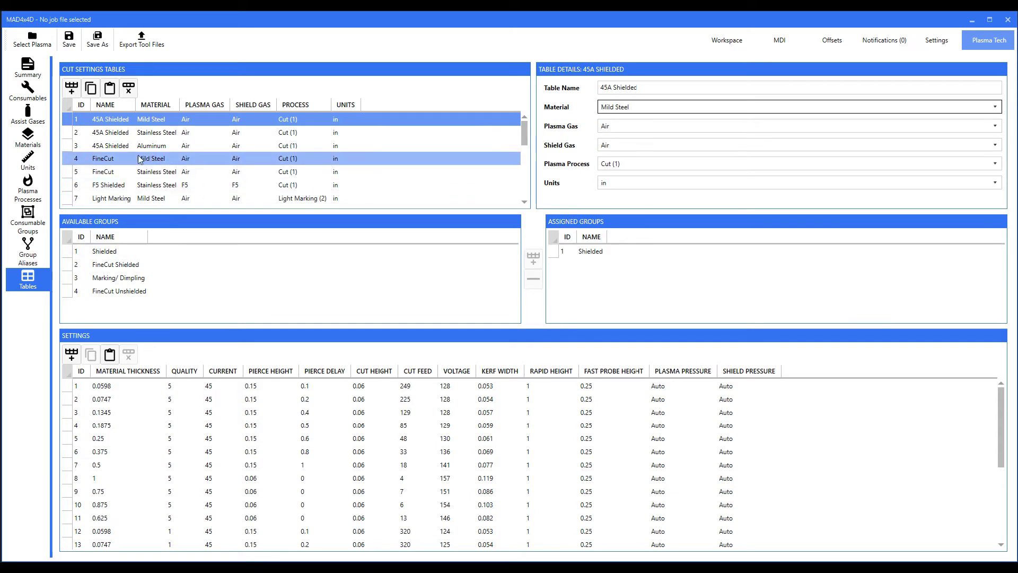
{"action": "left_click", "coordinate": [67, 148]}
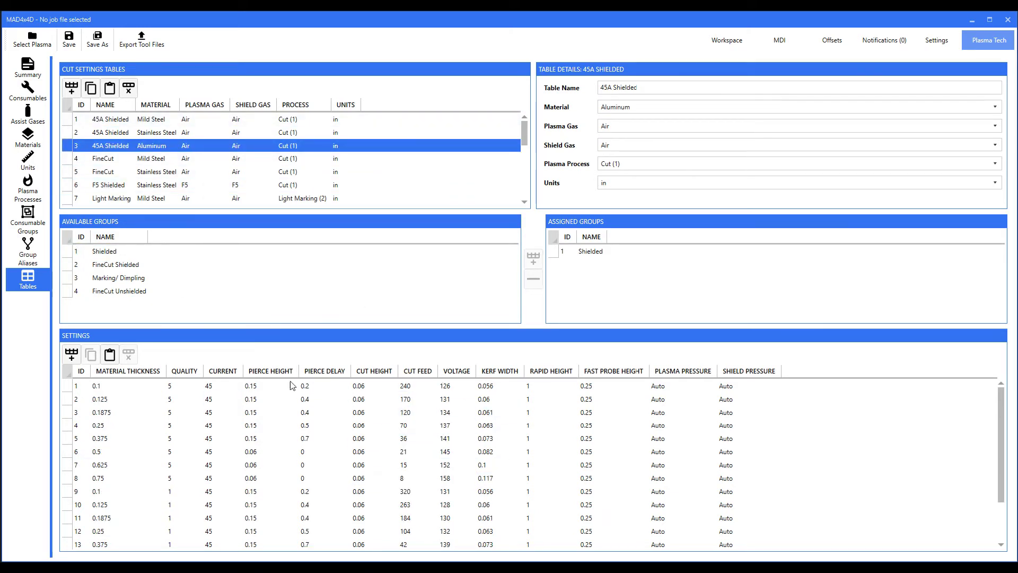
Change row 1's cut feed in the 45A Shielded aluminum table from 240 to 100
{"action": "left_click", "coordinate": [364, 386]}
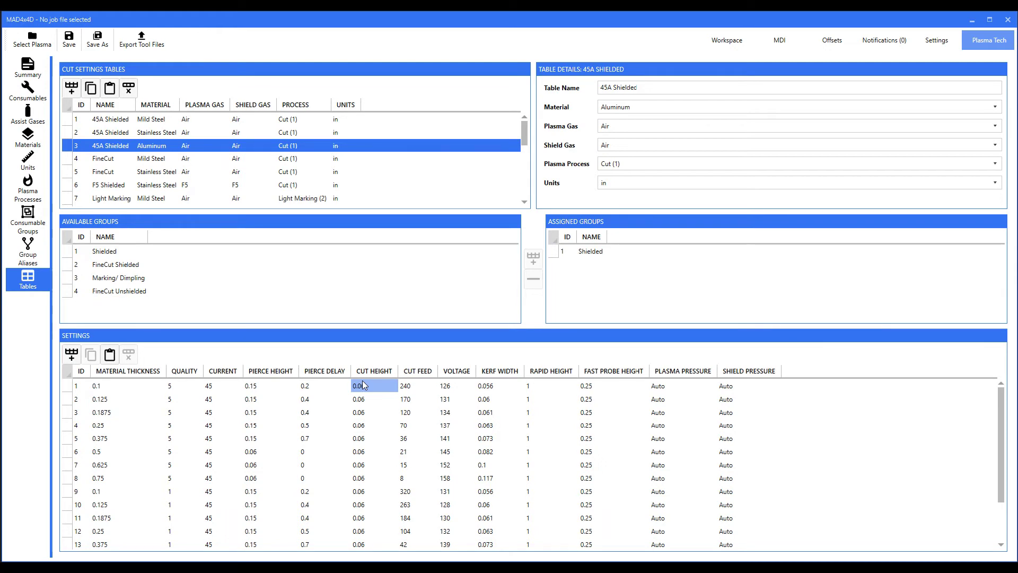
{"action": "left_click", "coordinate": [420, 388]}
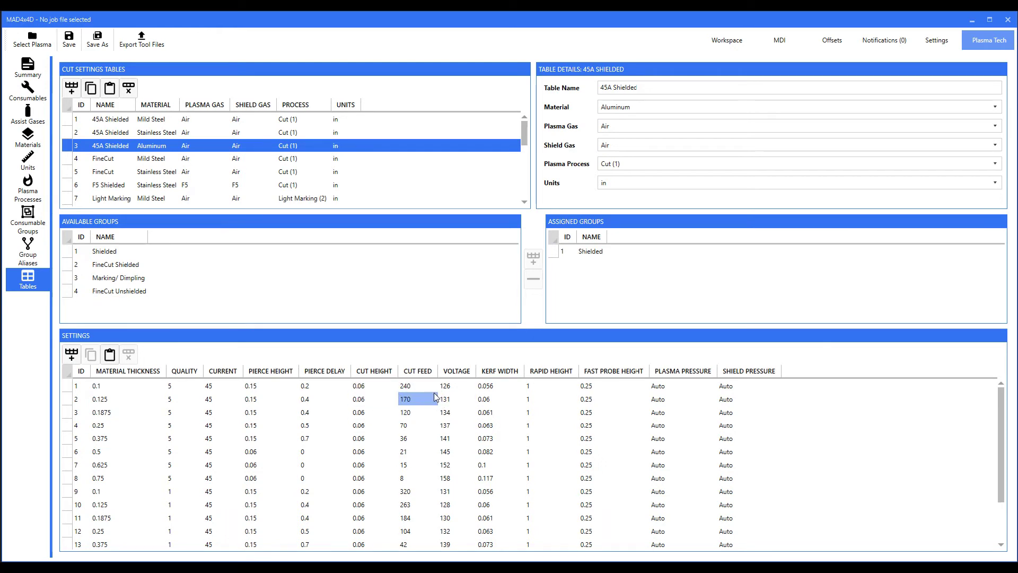
{"action": "left_click", "coordinate": [414, 386]}
{"action": "left_click", "coordinate": [414, 386]}
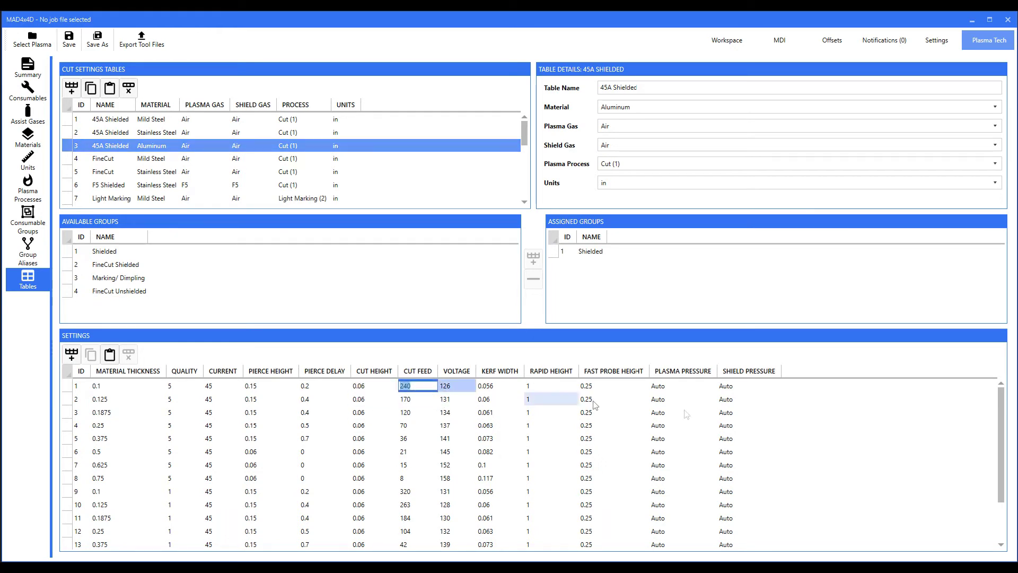
{"action": "type", "text": "100"}
{"action": "key", "text": "Return"}
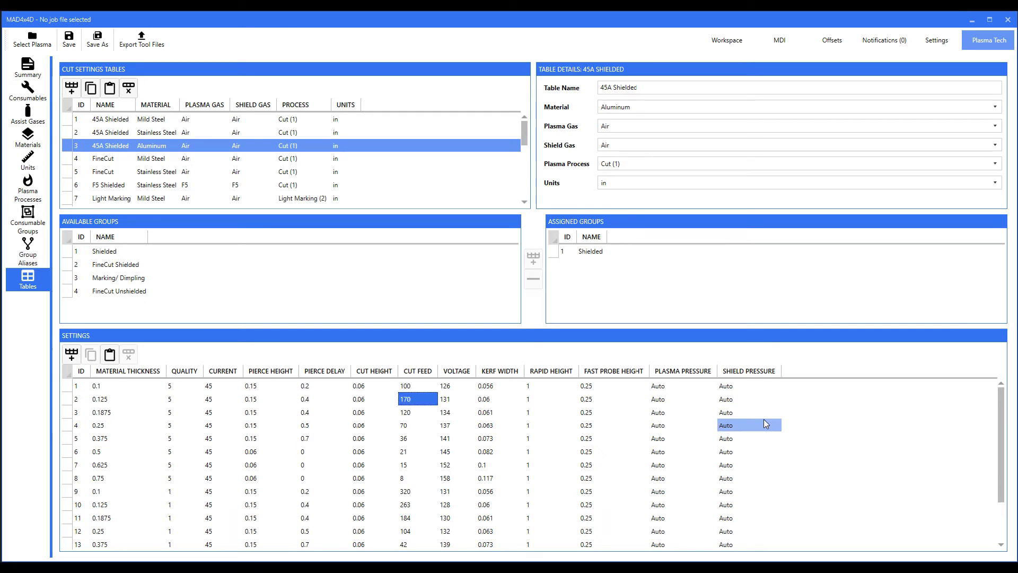
{"action": "left_click", "coordinate": [418, 387], "text": "shift"}
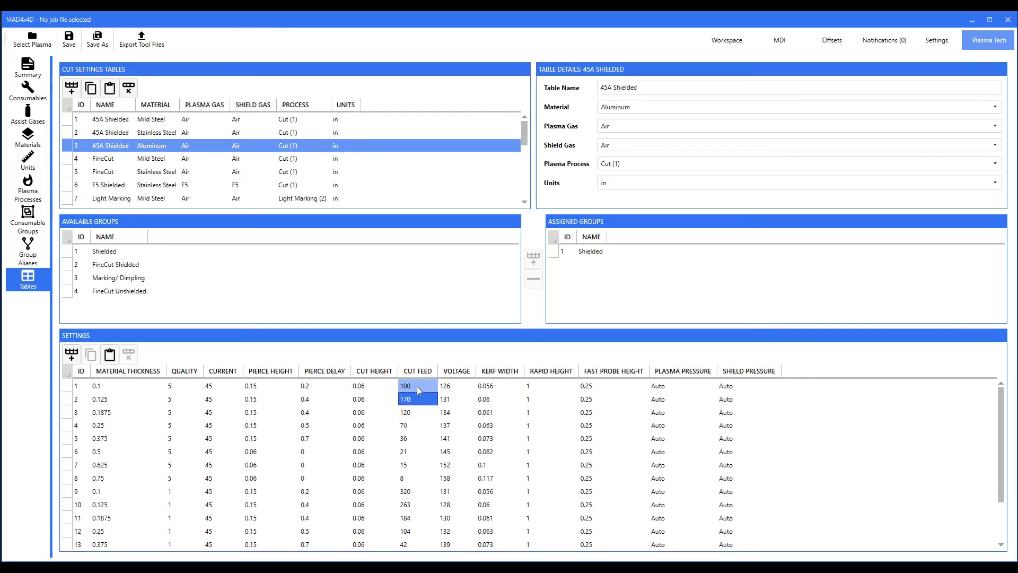
Restore row 1's cut feed to 240 and go back to the Workspace
{"action": "left_click", "coordinate": [419, 391]}
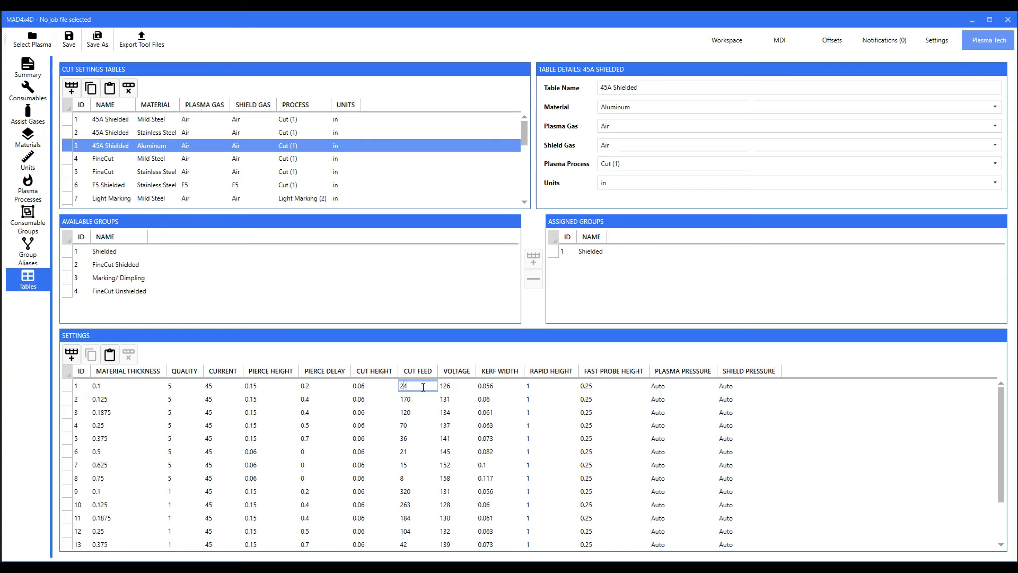
{"action": "type", "text": "240"}
{"action": "key", "text": "Return"}
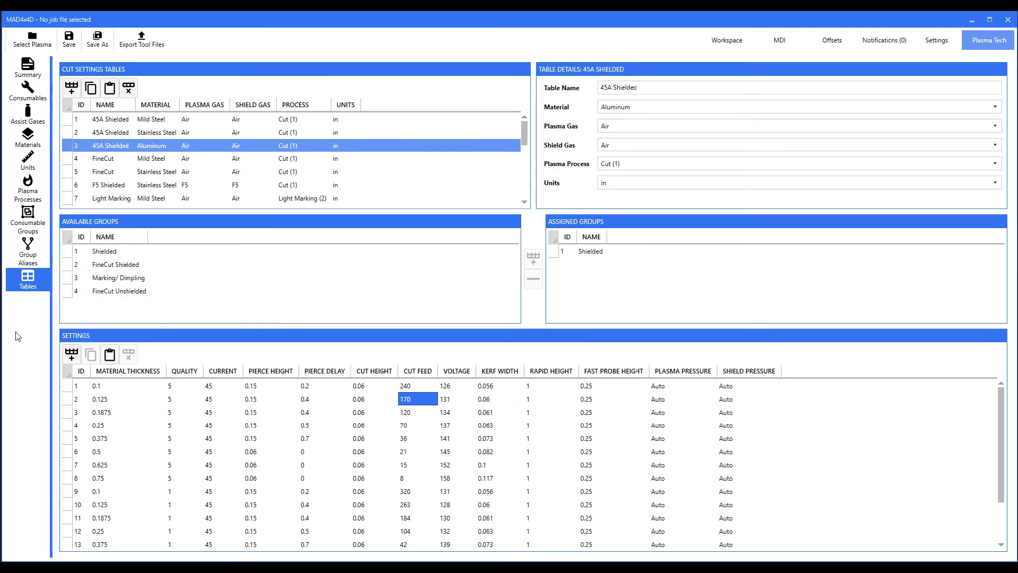
{"action": "left_click", "coordinate": [727, 40]}
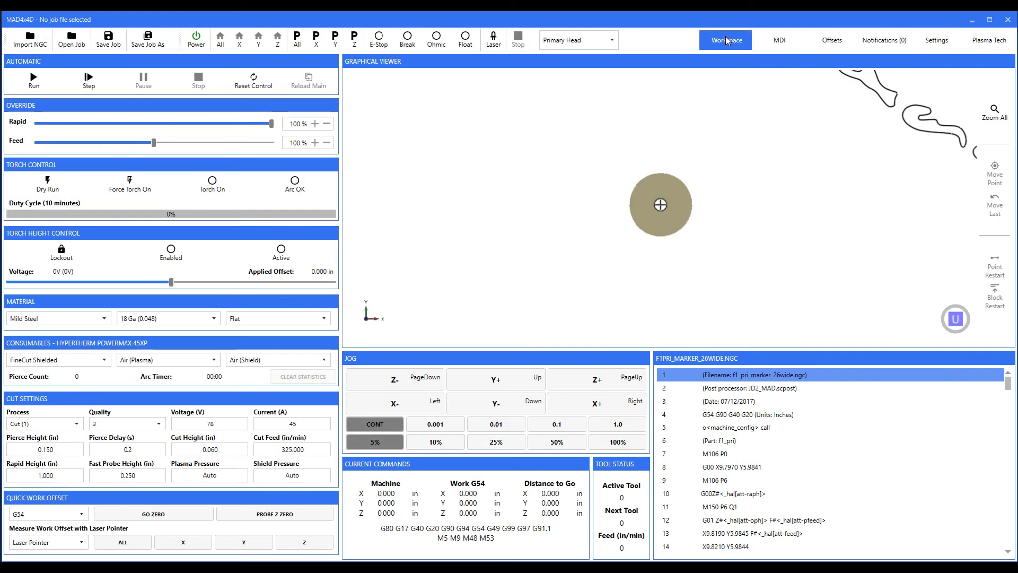
Select FineCut Unshielded consumables and review the Plasma Tech group aliases before returning to Workspace
{"action": "left_click", "coordinate": [105, 361]}
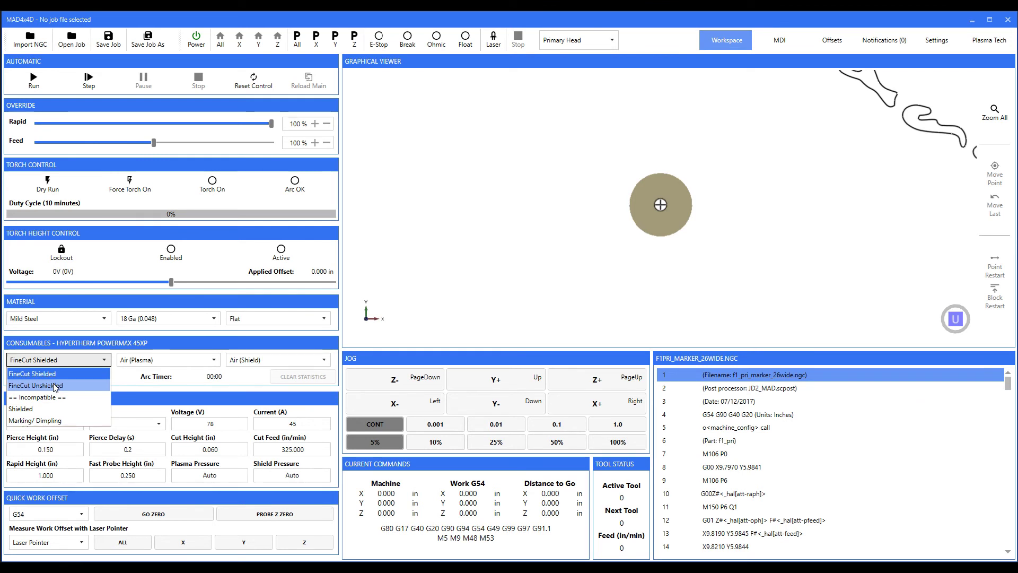
{"action": "left_click", "coordinate": [55, 387]}
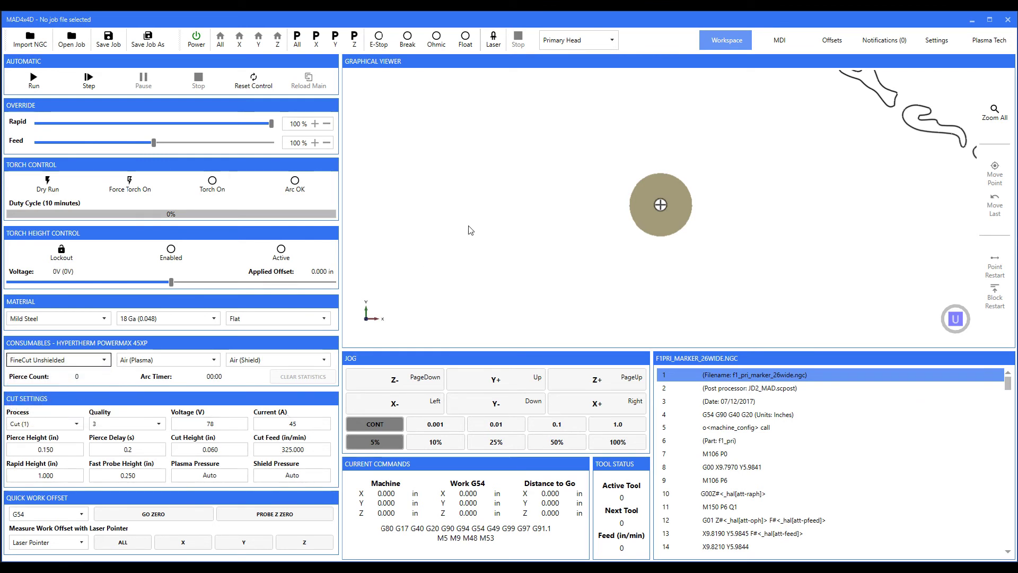
{"action": "left_click", "coordinate": [1008, 45]}
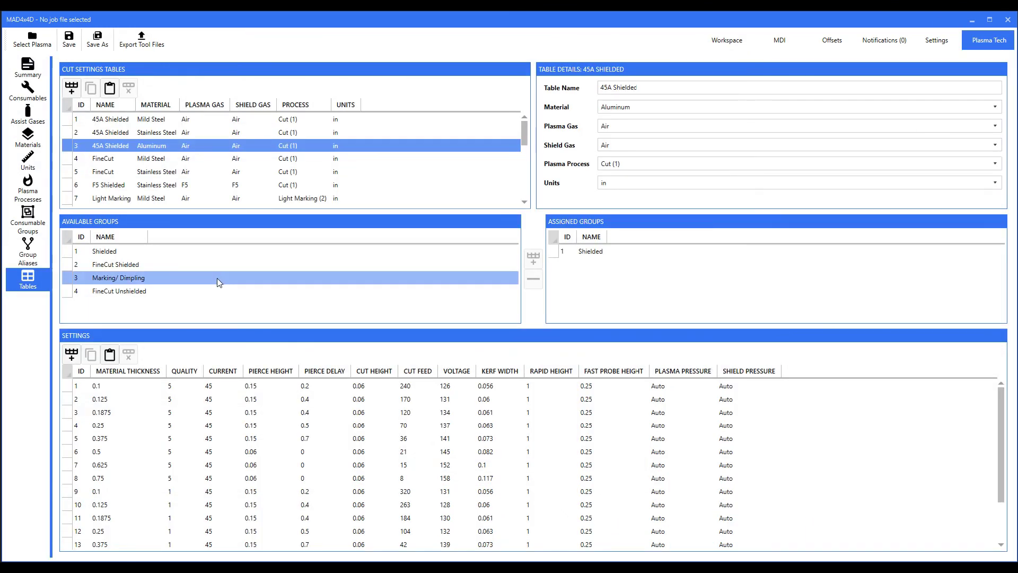
{"action": "left_click", "coordinate": [32, 258]}
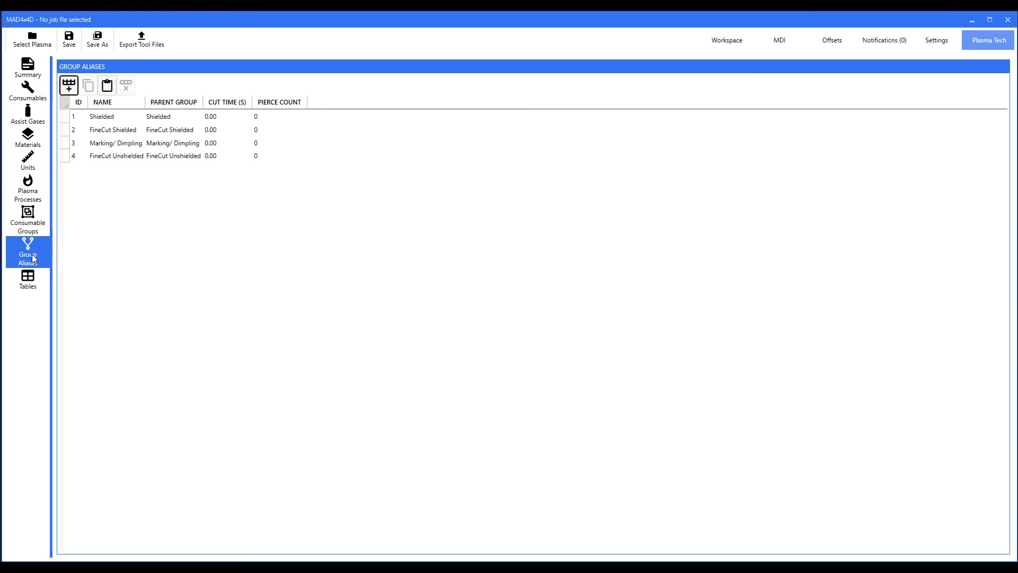
{"action": "left_click", "coordinate": [730, 41]}
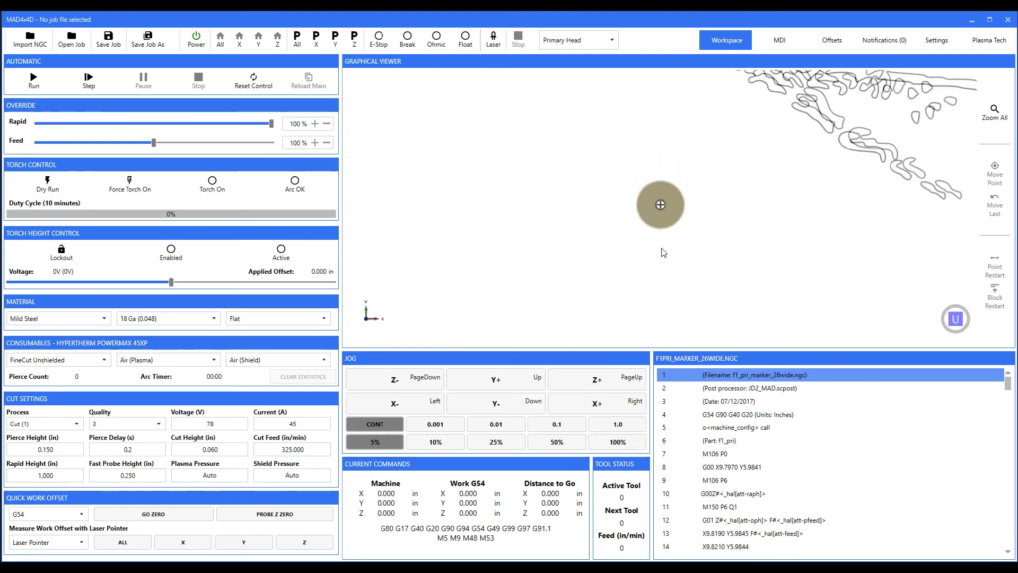